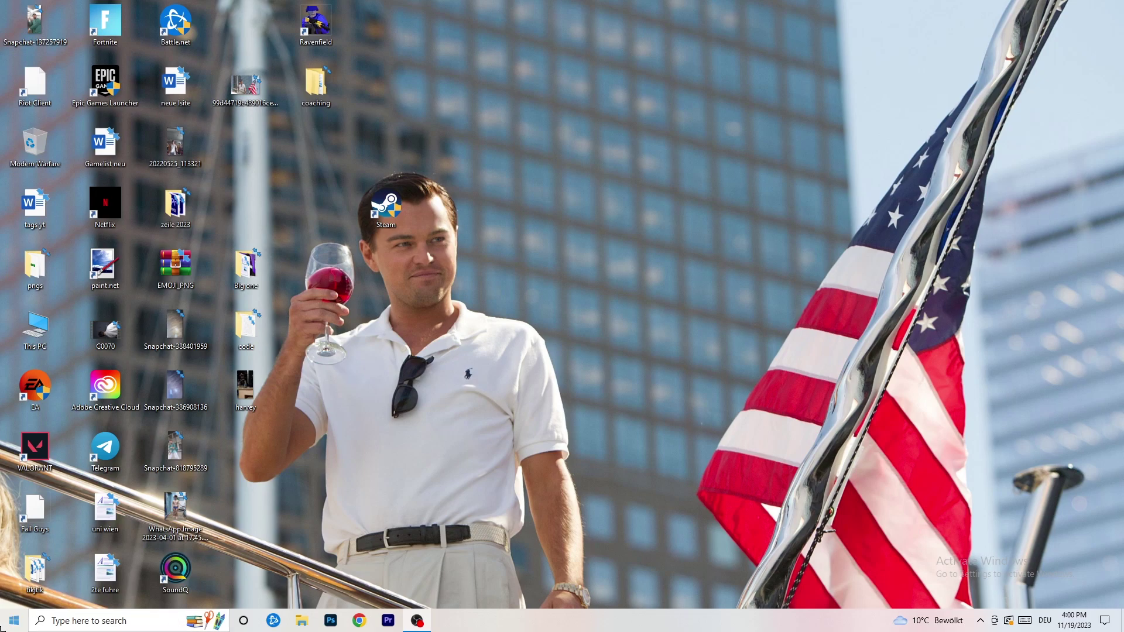
# Step: Open the Start menu from the taskbar's Start button to show the installed apps
pyautogui.click(25, 627)
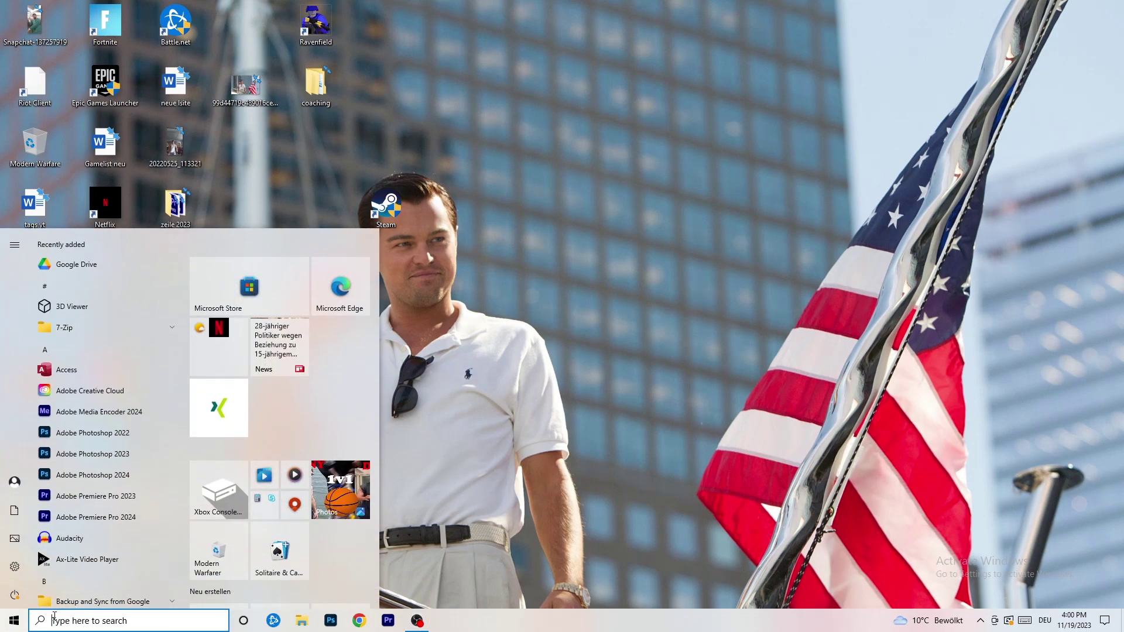
# Step: Open Settings and go to Gaming, landing on the Xbox Game Bar page with Game Bar off
pyautogui.click(15, 566)
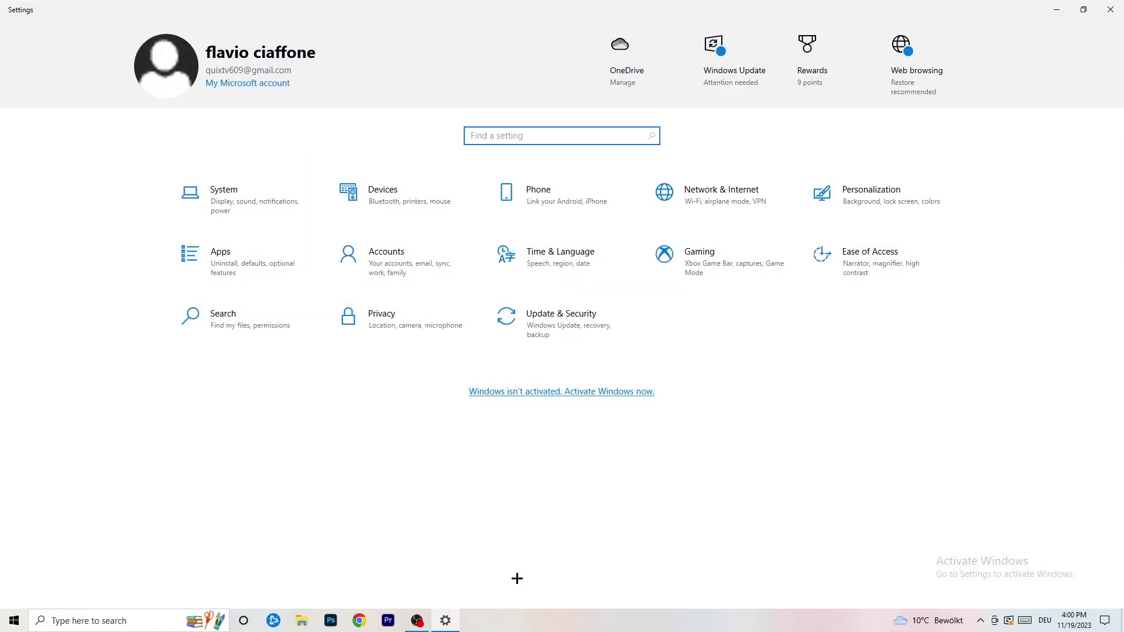
pyautogui.click(714, 290)
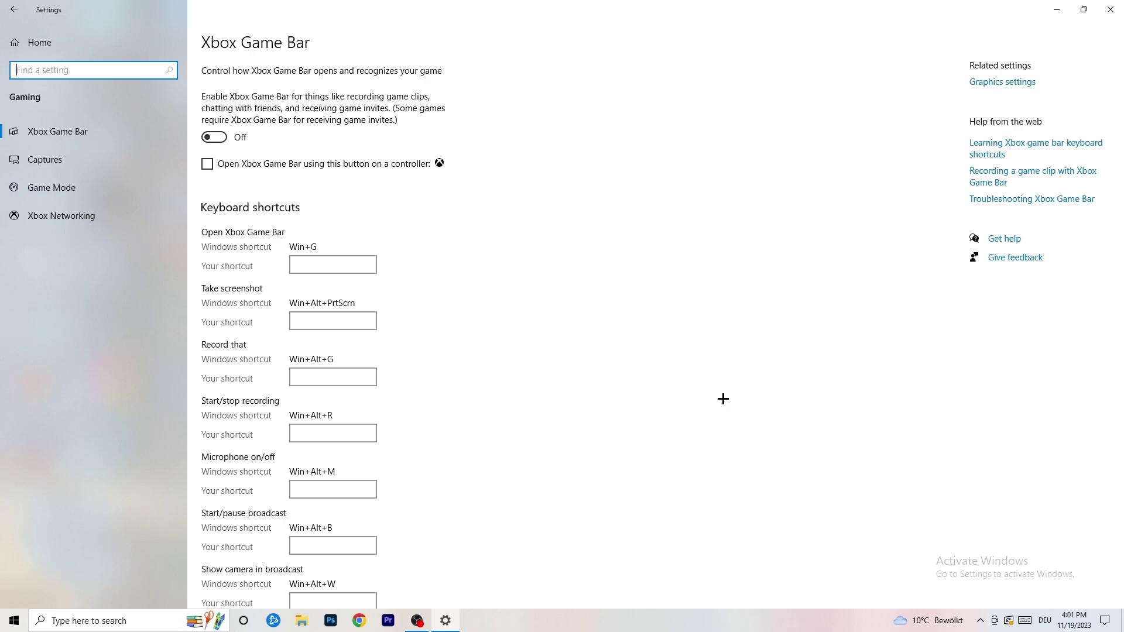
# Step: In Captures, keep the maximum recording length at 2 hours
pyautogui.click(94, 161)
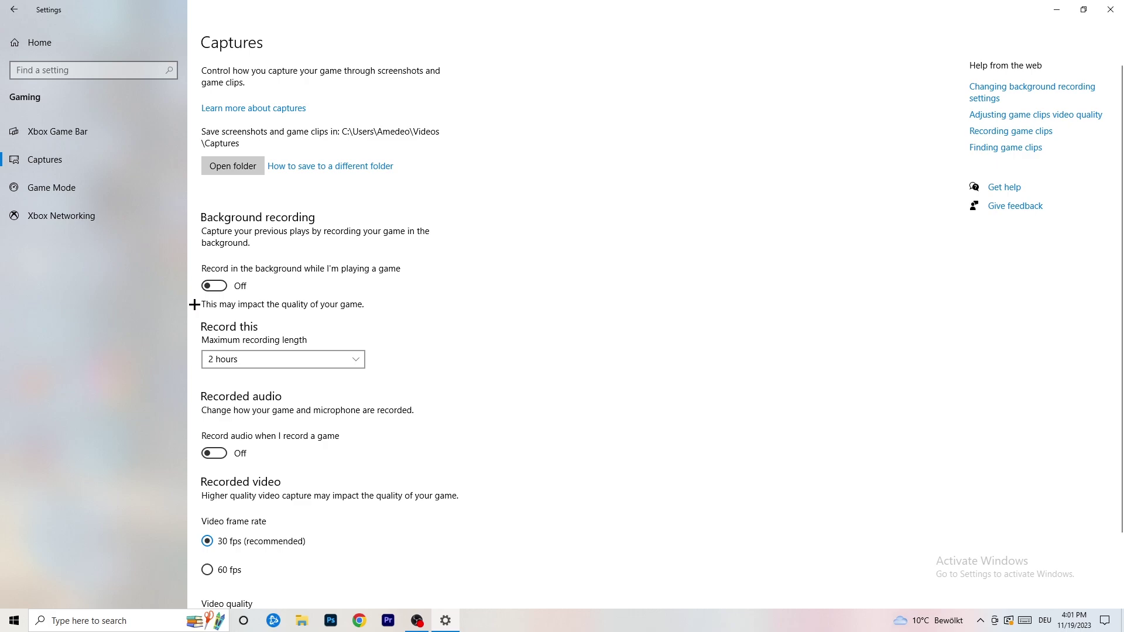
pyautogui.click(295, 360)
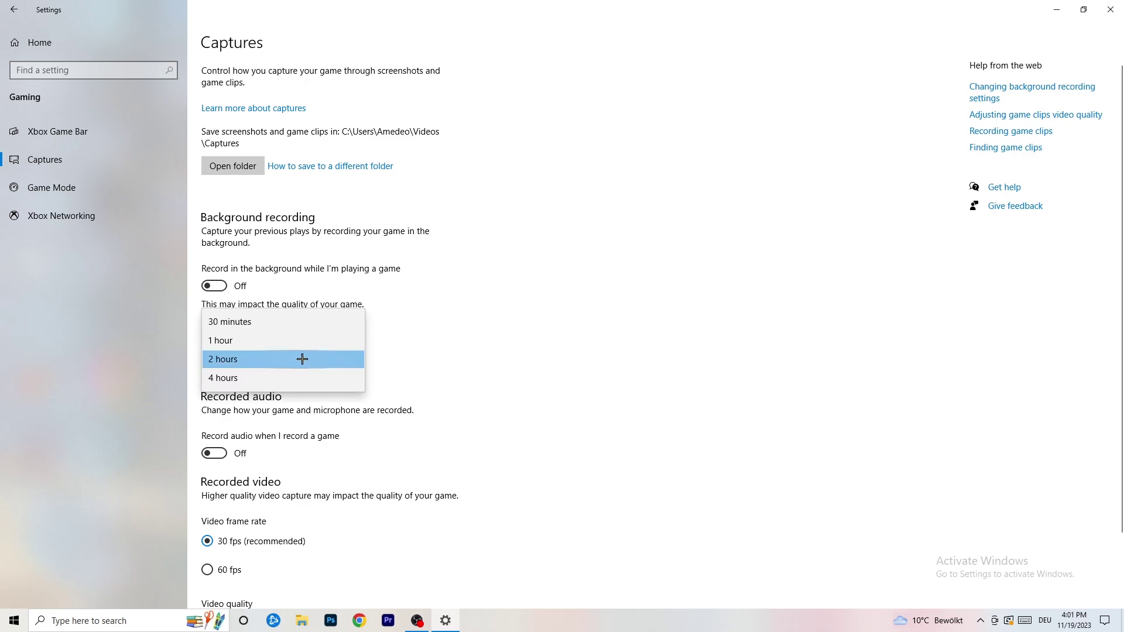
pyautogui.click(480, 317)
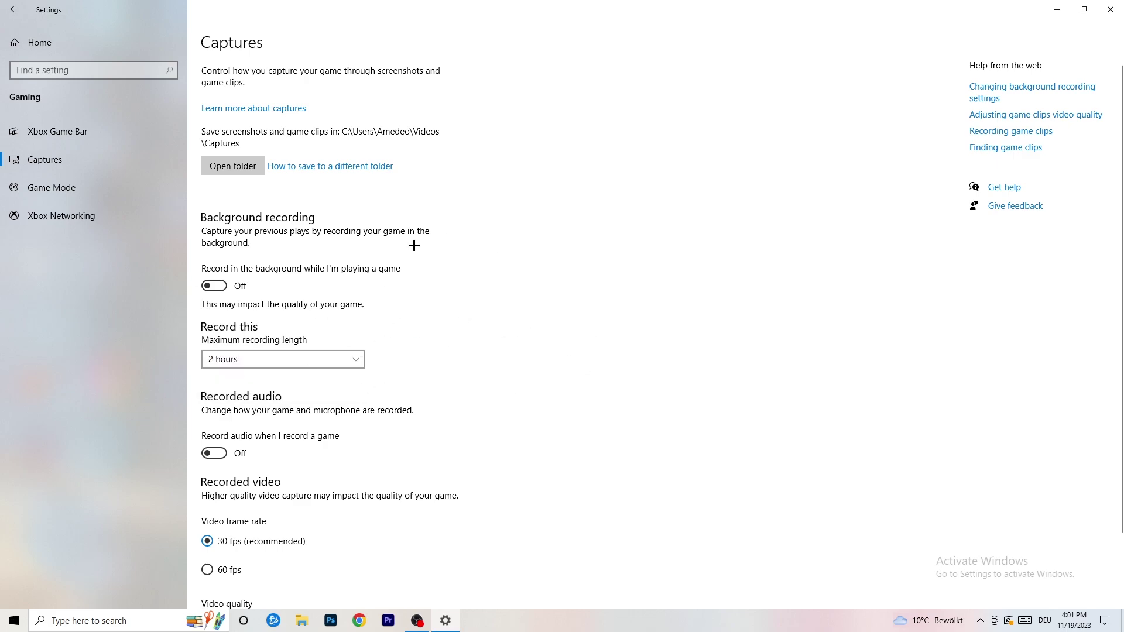
pyautogui.click(336, 353)
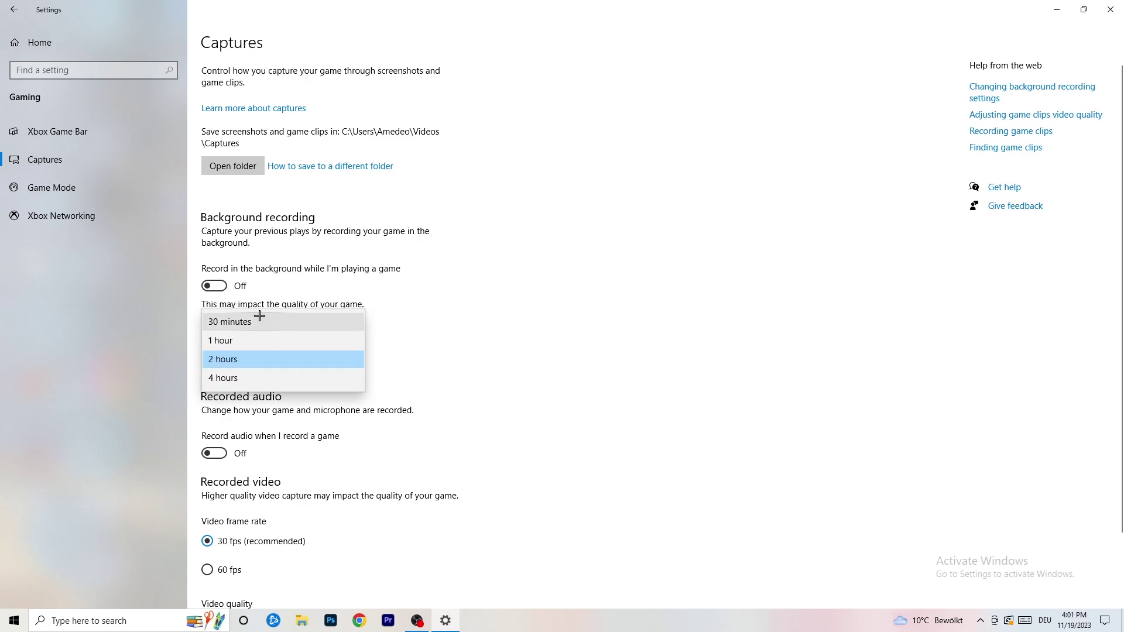
pyautogui.click(719, 293)
# Step: Confirm Game Mode is switched on, then close Settings
pyautogui.scroll(-3, 398, 431)
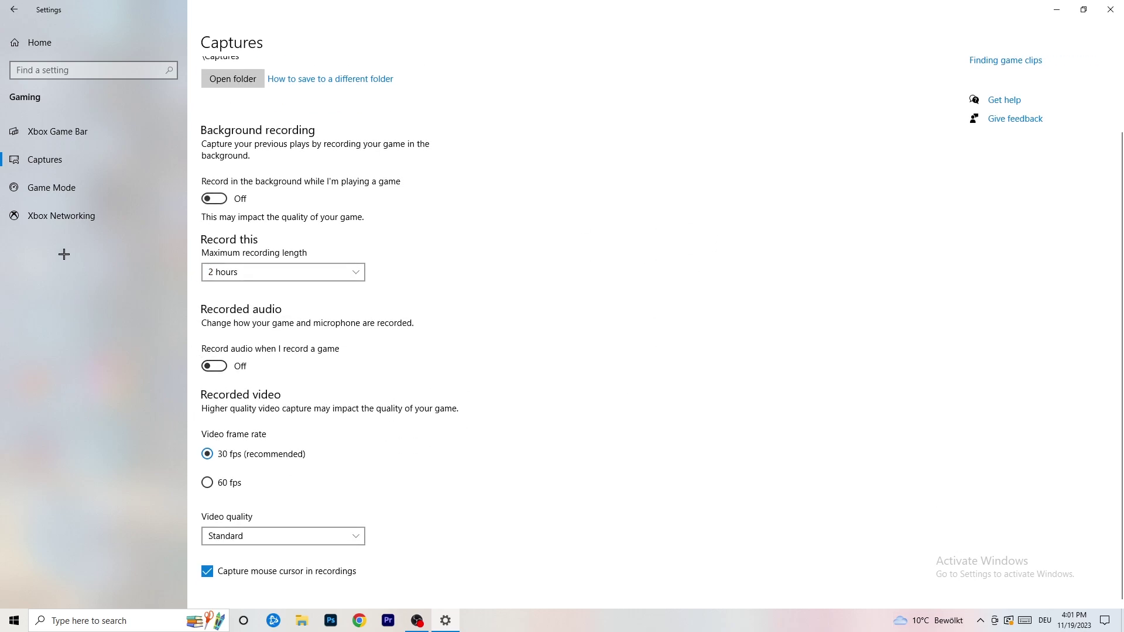
pyautogui.click(82, 185)
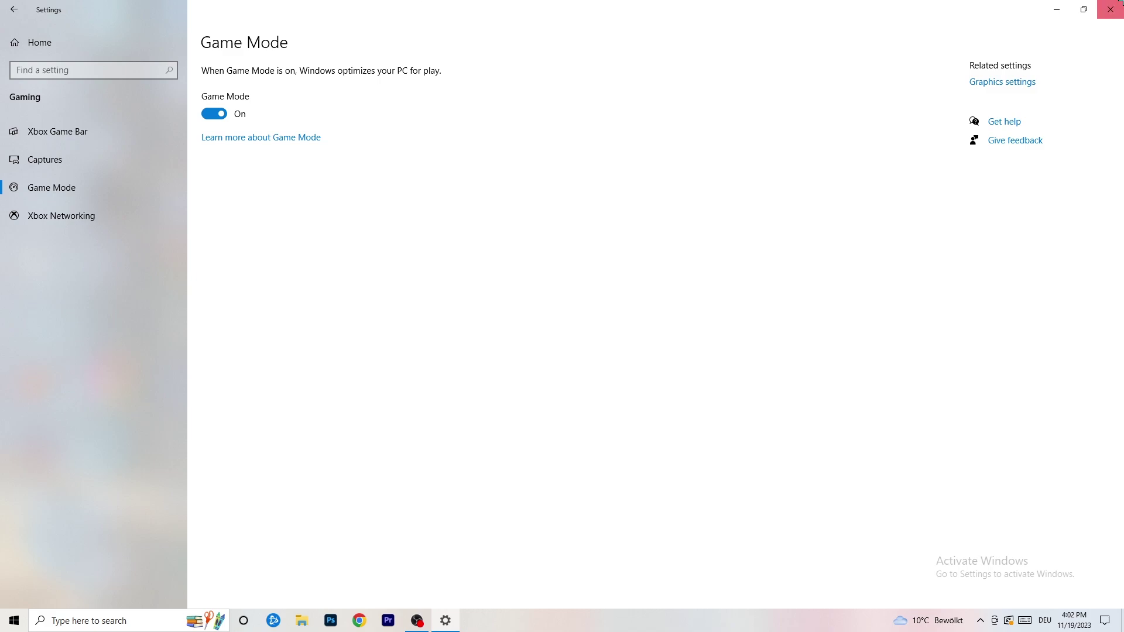
pyautogui.click(1110, 10)
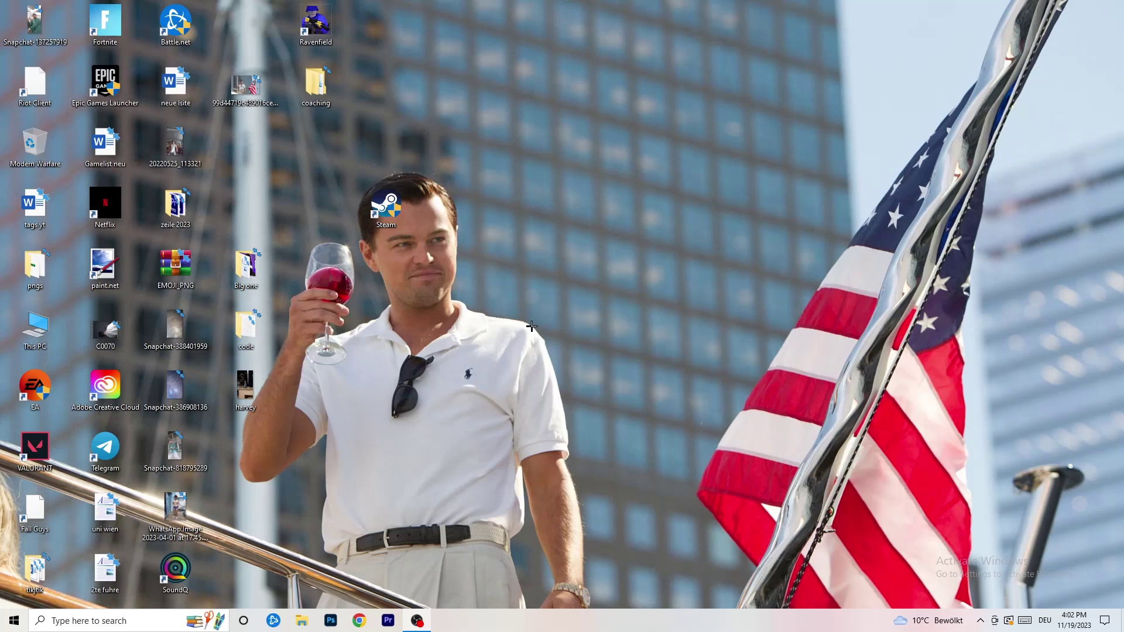
# Step: Launch Task Manager from the taskbar menu and maximize it to full screen
pyautogui.moveTo(546, 617); pyautogui.dragTo(394, 550)
pyautogui.rightClick(540, 615)
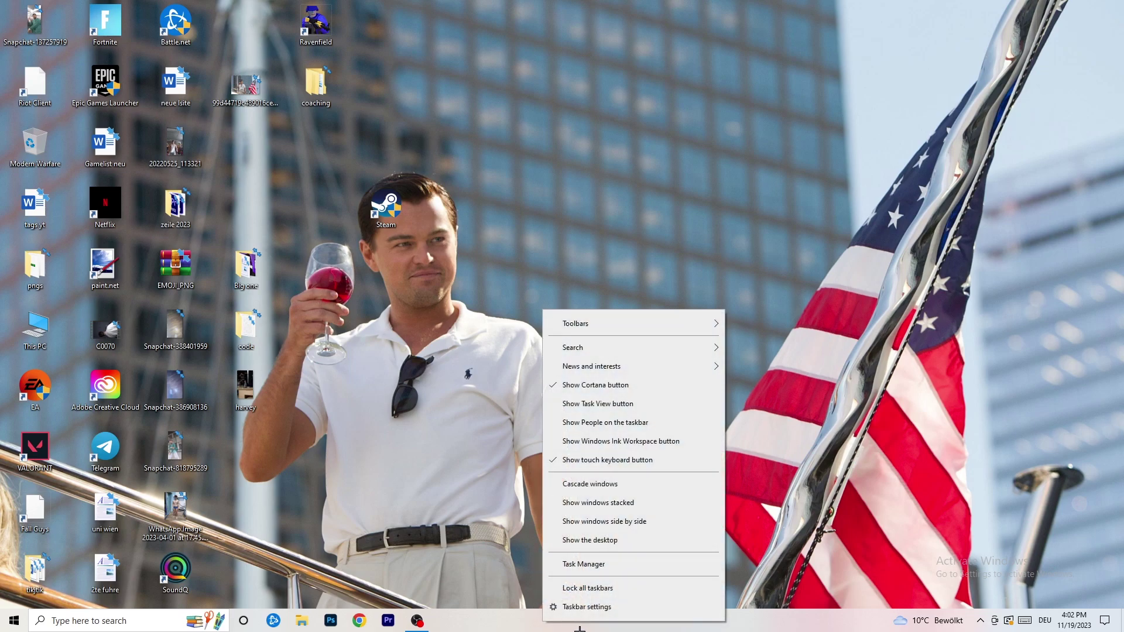
pyautogui.click(605, 565)
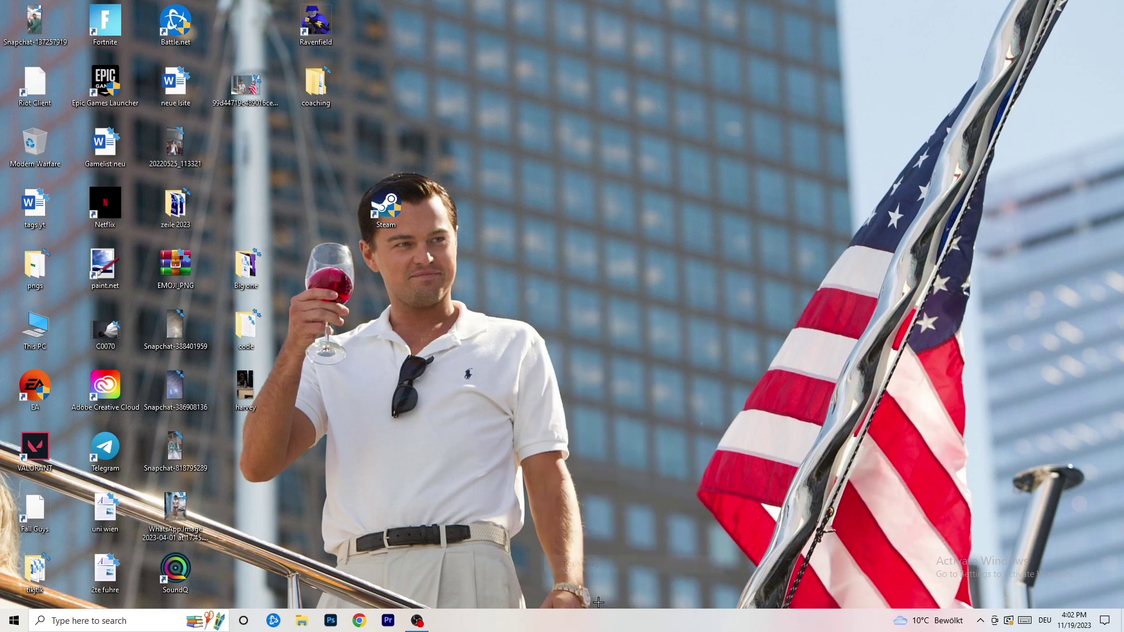
pyautogui.click(649, 30)
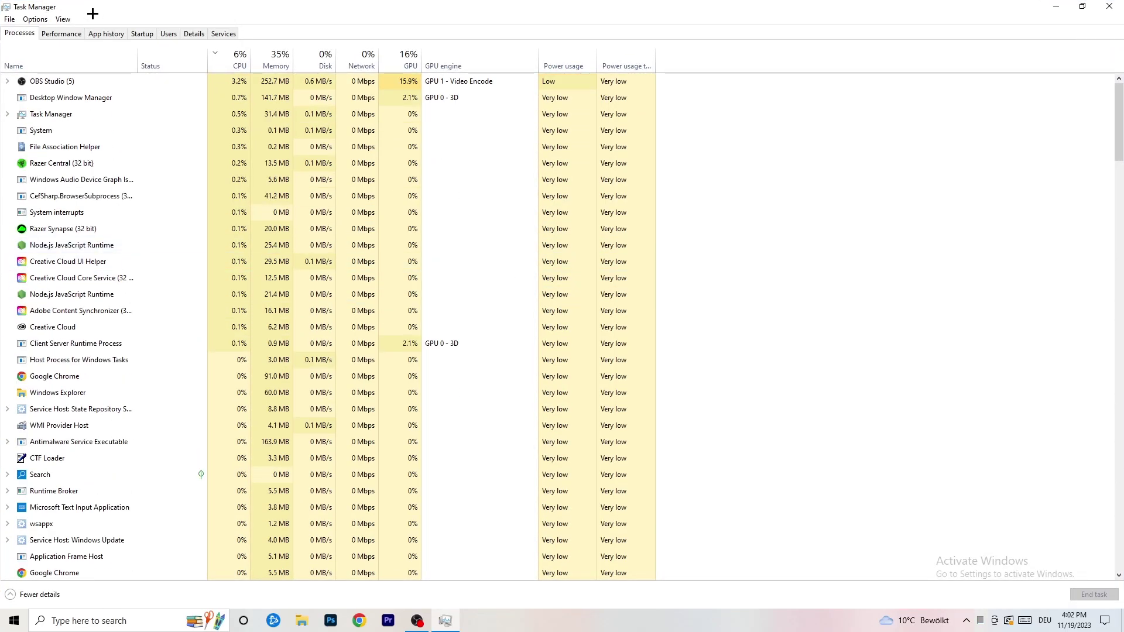
# Step: Sort processes by GPU and then CPU usage, leaving OBS Studio running at the top
pyautogui.click(239, 58)
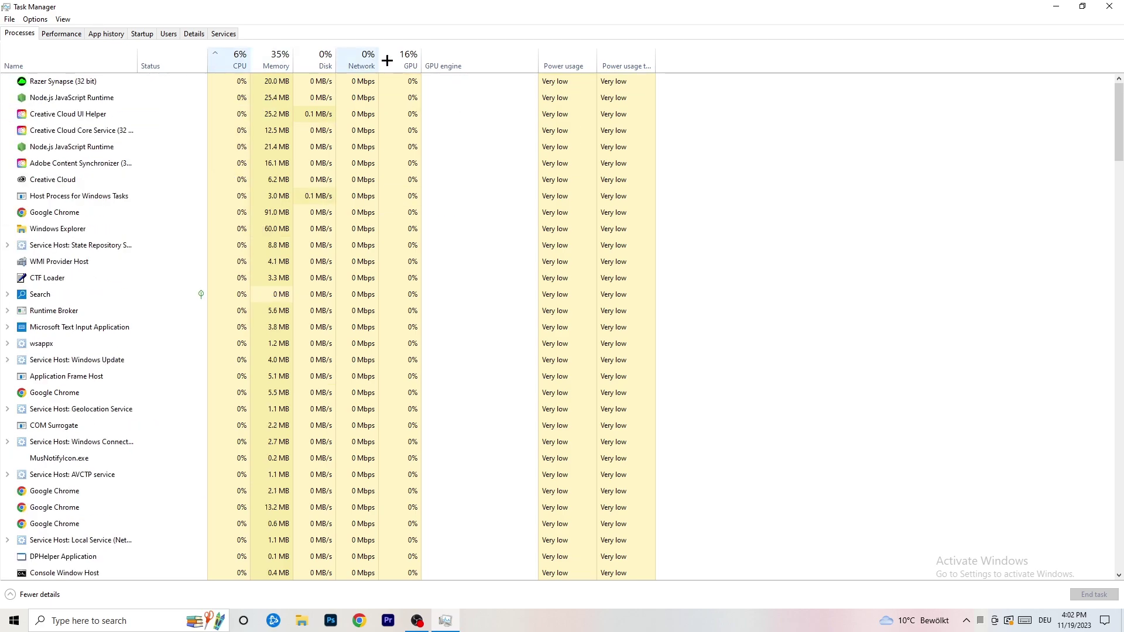
pyautogui.click(387, 60)
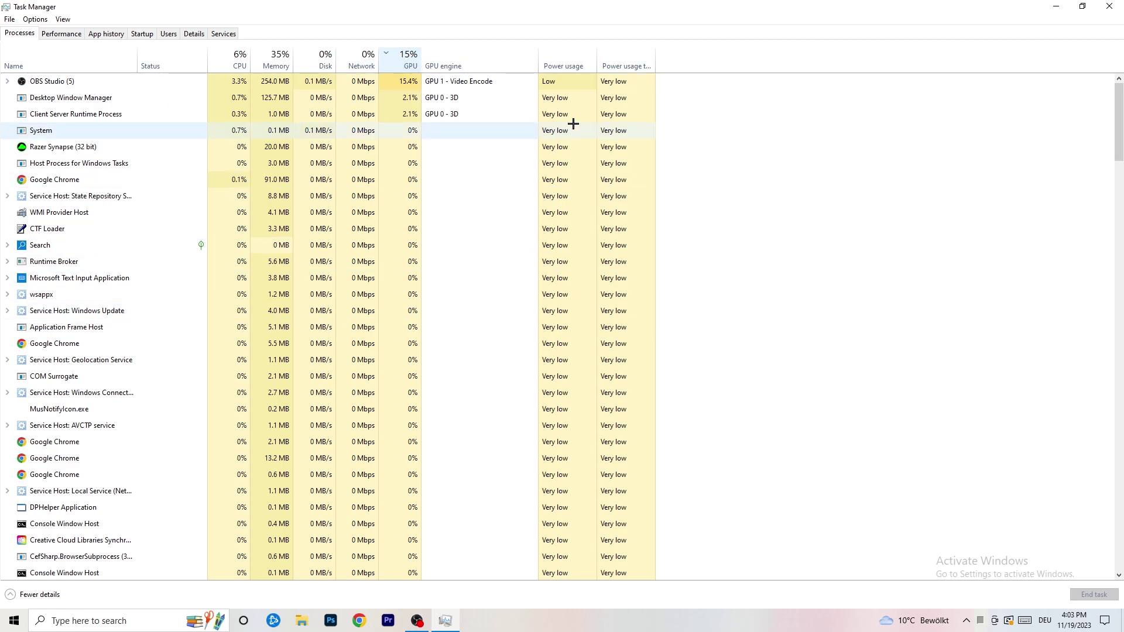
pyautogui.rightClick(408, 85)
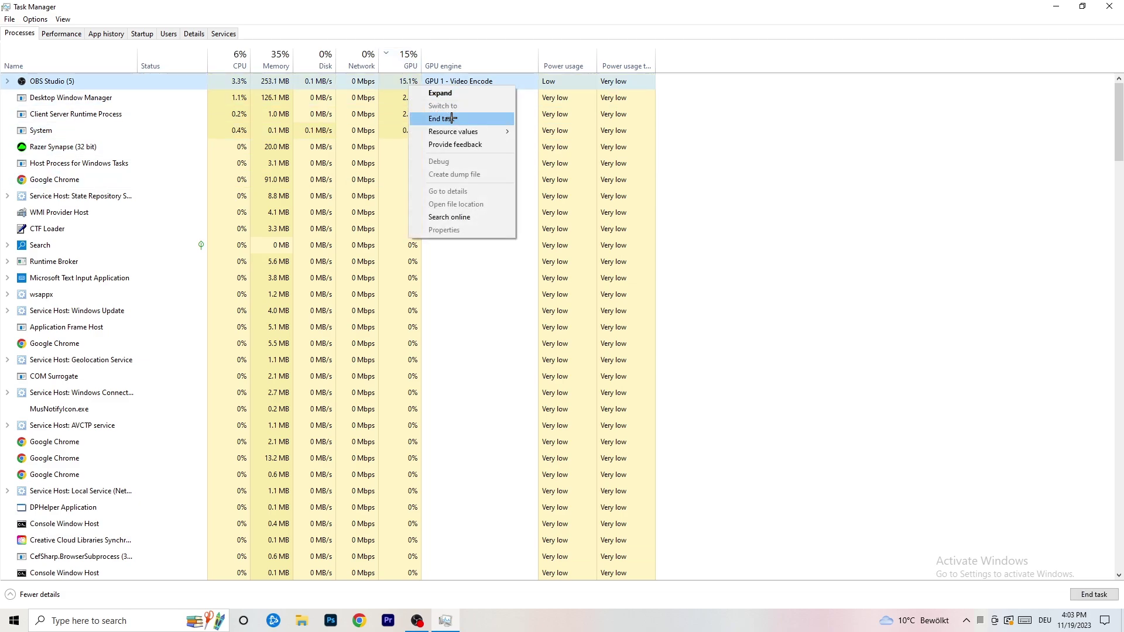
pyautogui.click(918, 105)
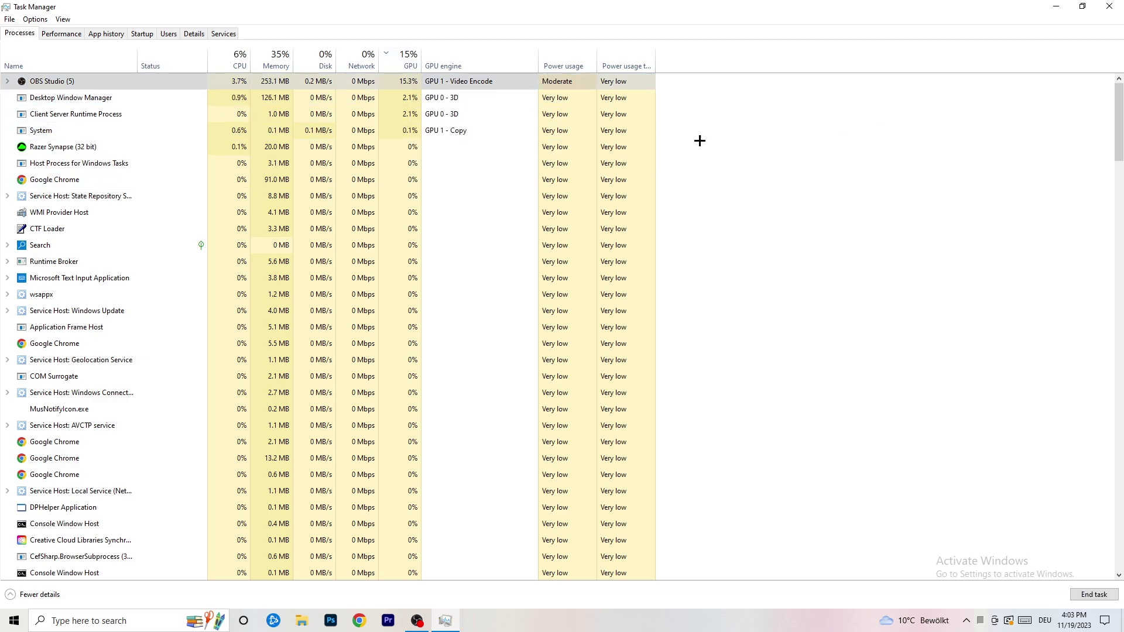
pyautogui.click(235, 59)
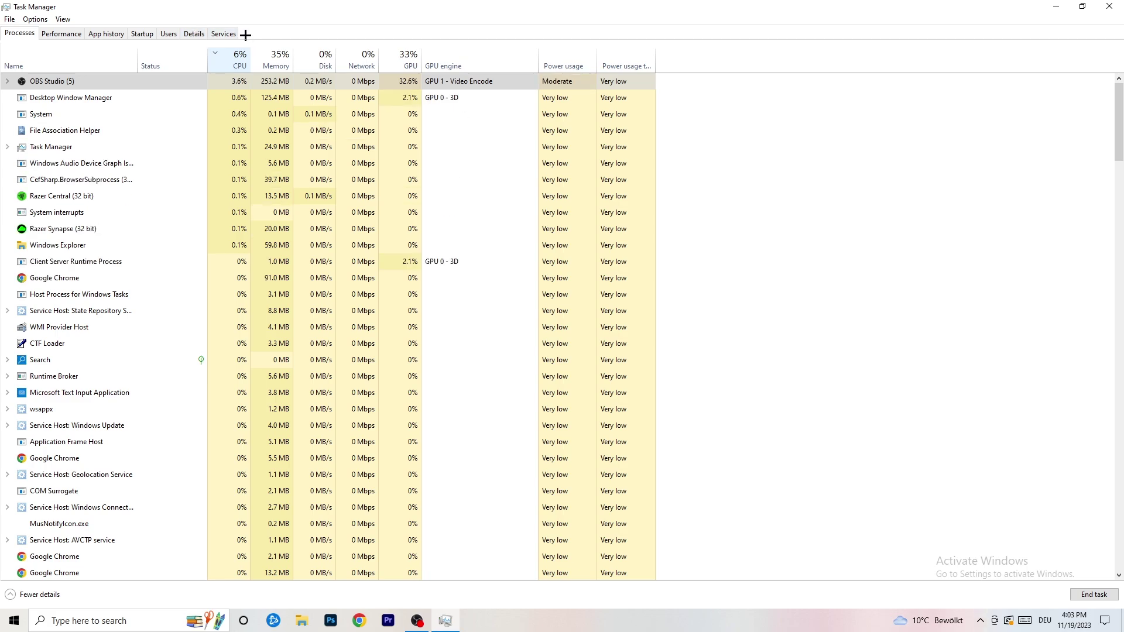
# Step: Switch to the Details list of executables and scroll through the processes
pyautogui.click(195, 34)
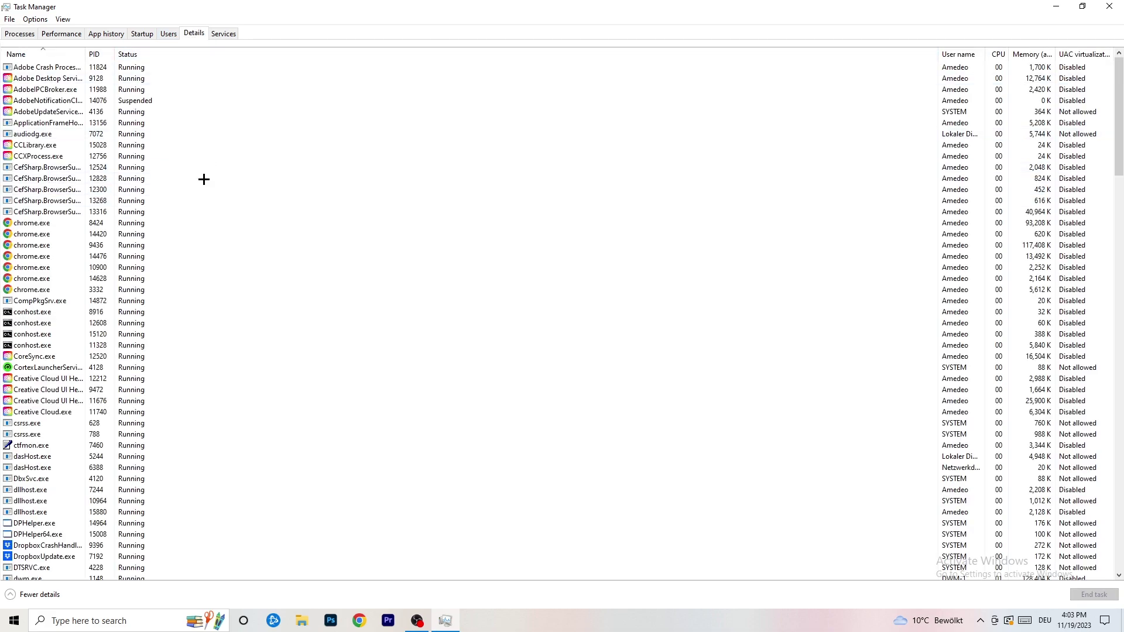
pyautogui.scroll(-10, 166, 304)
pyautogui.scroll(10, 176, 281)
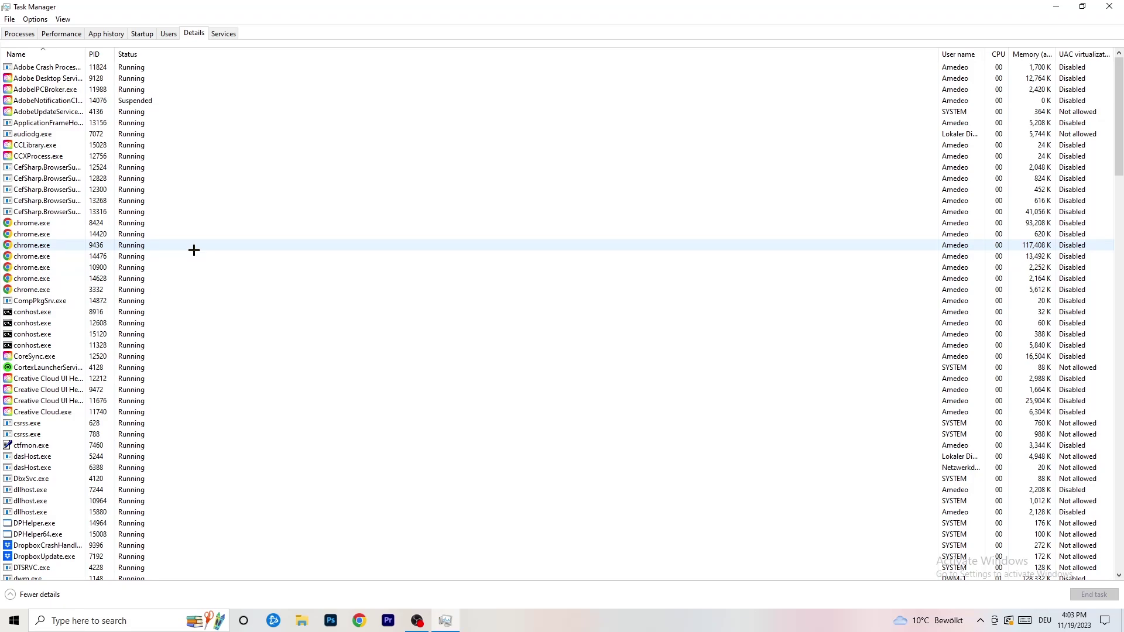
pyautogui.scroll(-3, 117, 270)
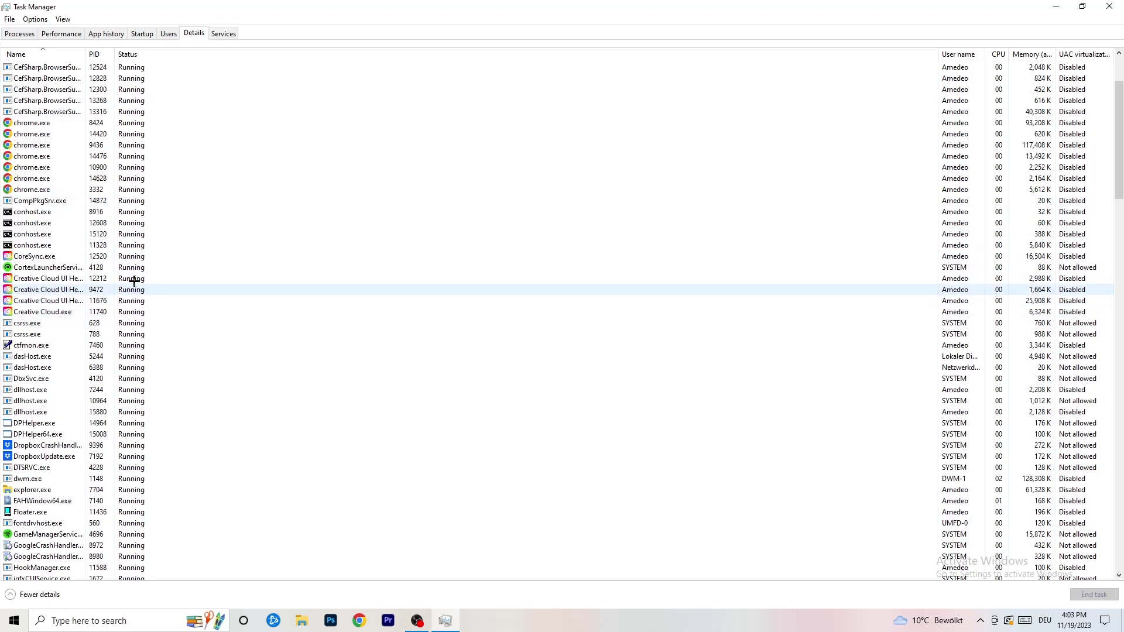
# Step: Leave Creative Cloud UI Helper's priority at Normal and show the Startup apps list
pyautogui.rightClick(47, 300)
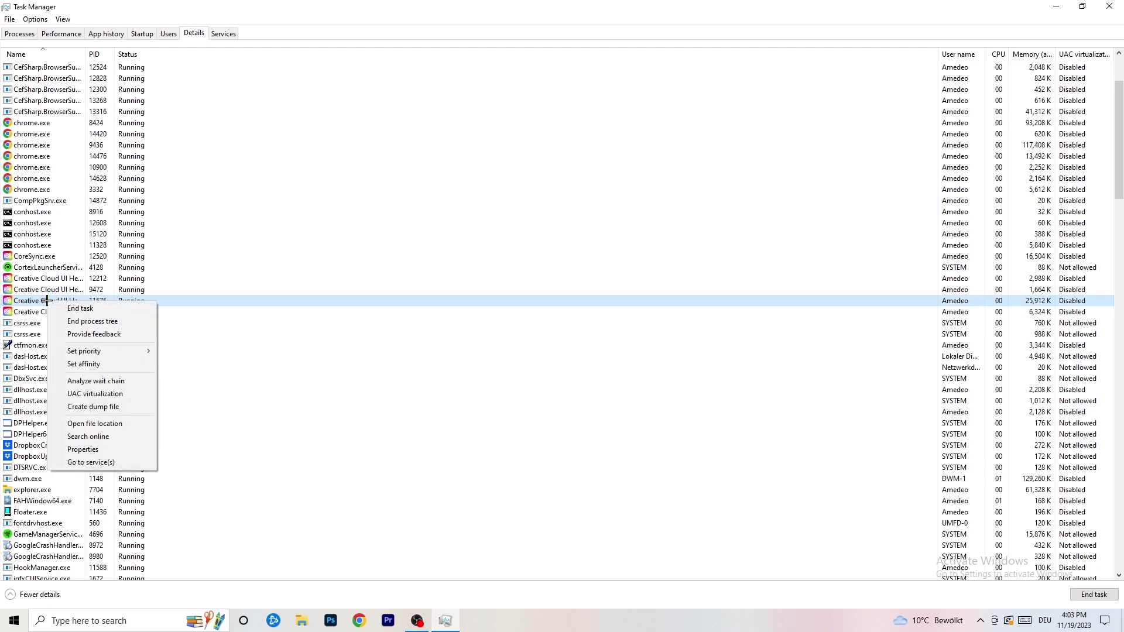
pyautogui.moveTo(93, 351)
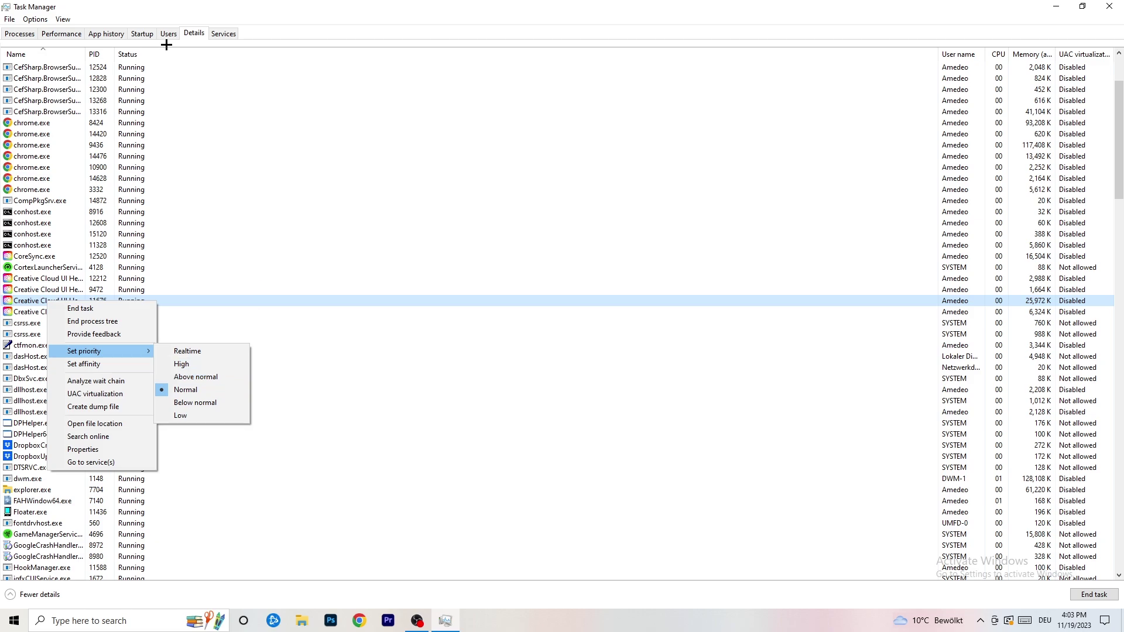
pyautogui.click(145, 34)
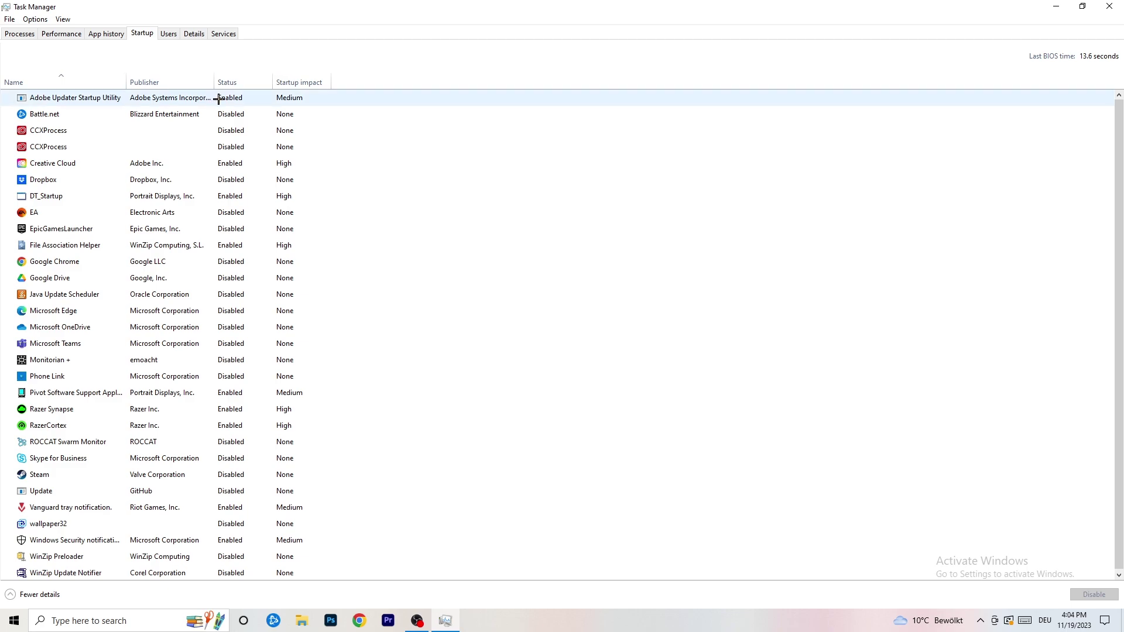
# Step: Leave DT_Startup enabled, close Task Manager and open the Start menu
pyautogui.rightClick(257, 193)
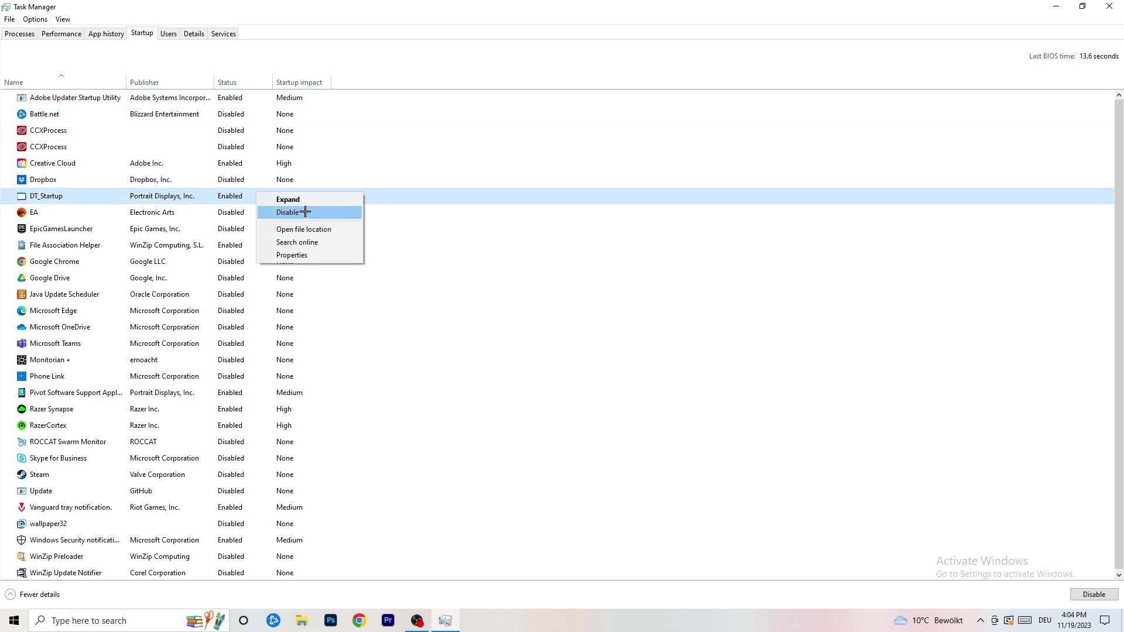
pyautogui.click(896, 29)
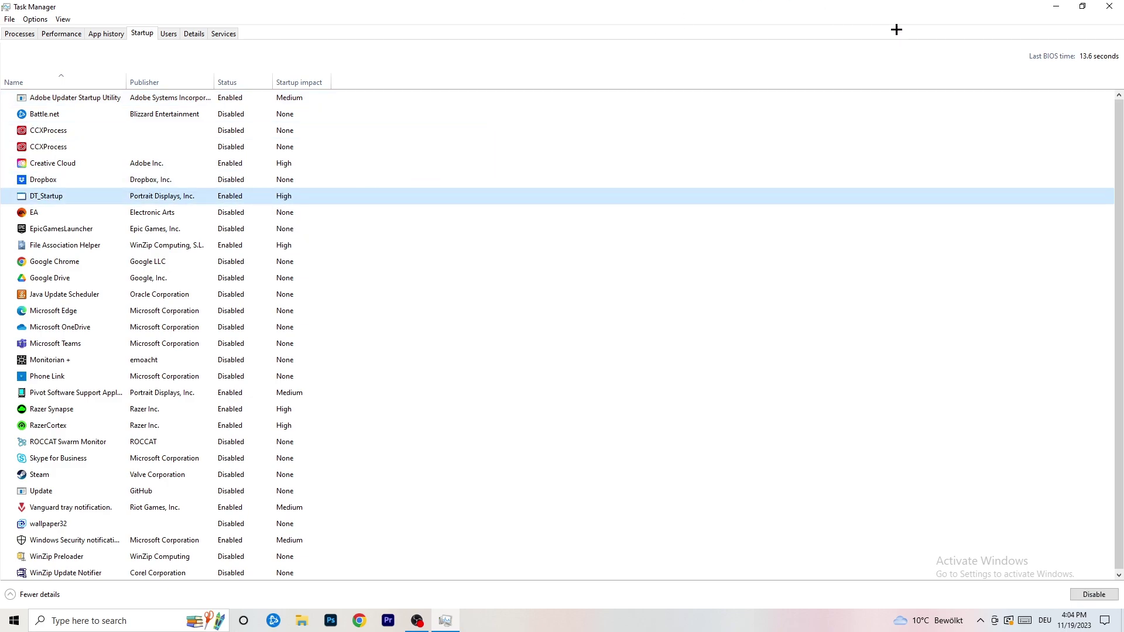
pyautogui.click(1109, 6)
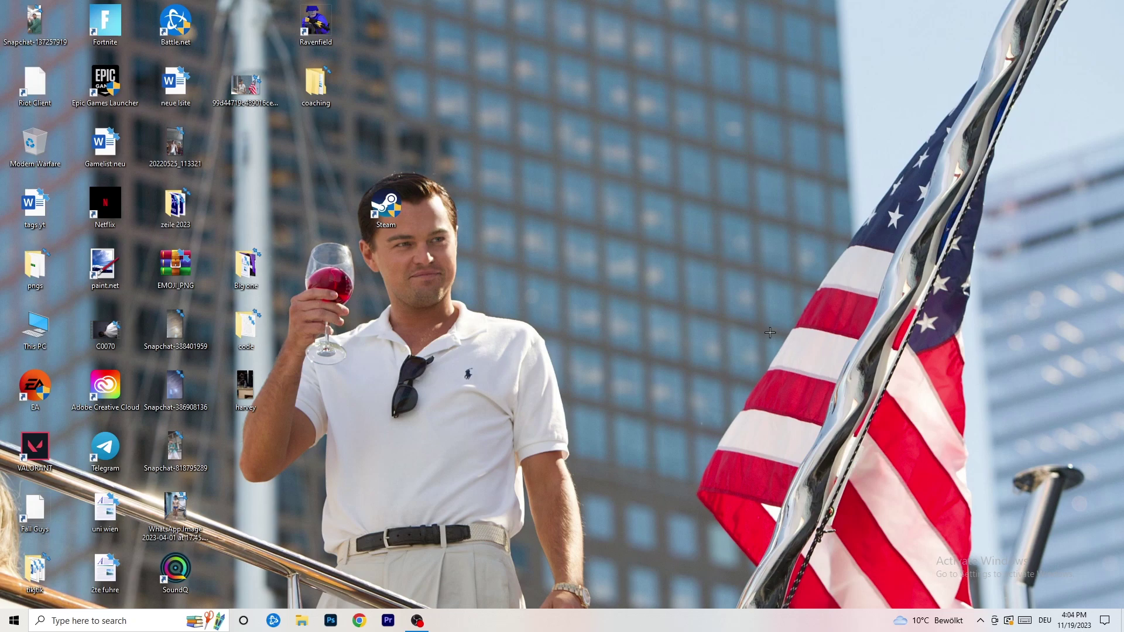
pyautogui.click(8, 625)
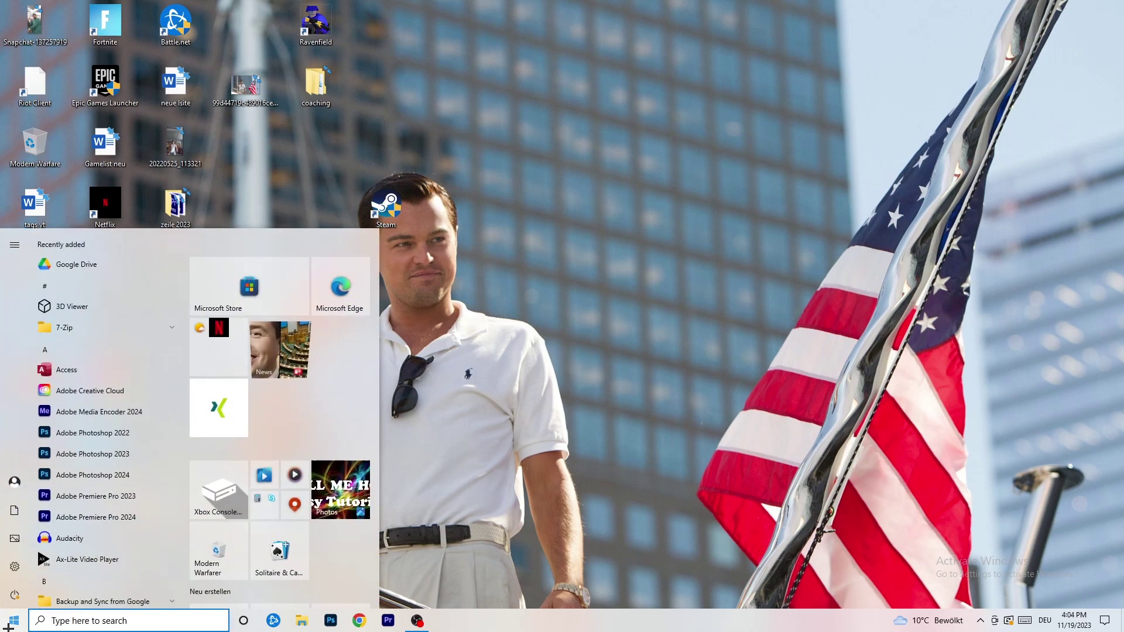
# Step: Open System > Display and keep text and app size at 100% (Recommended)
pyautogui.click(13, 568)
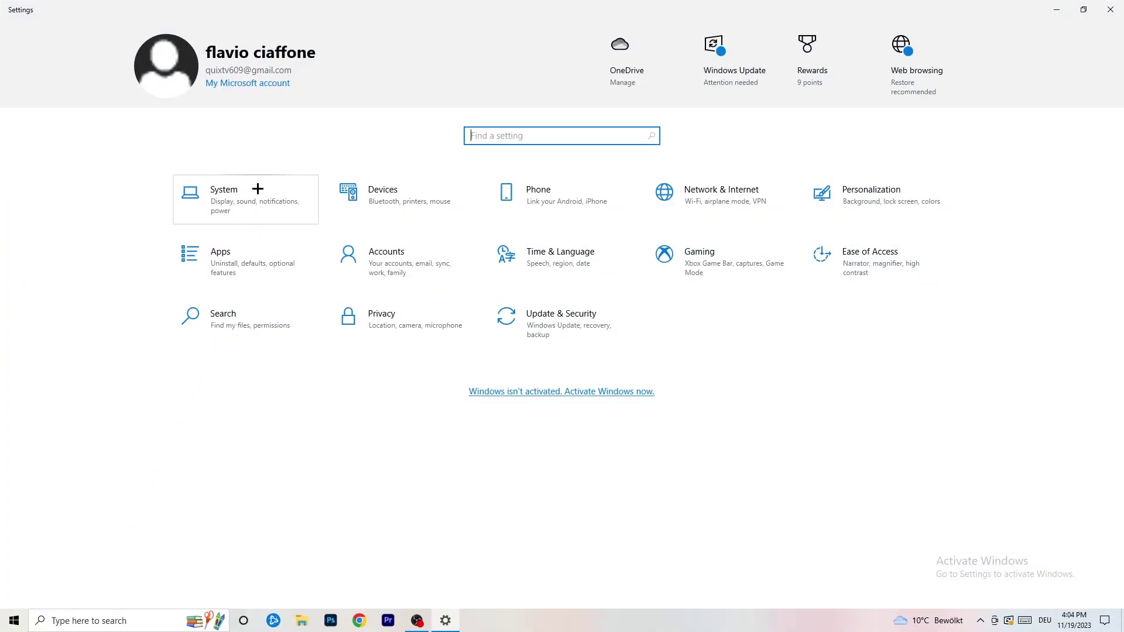
pyautogui.click(265, 189)
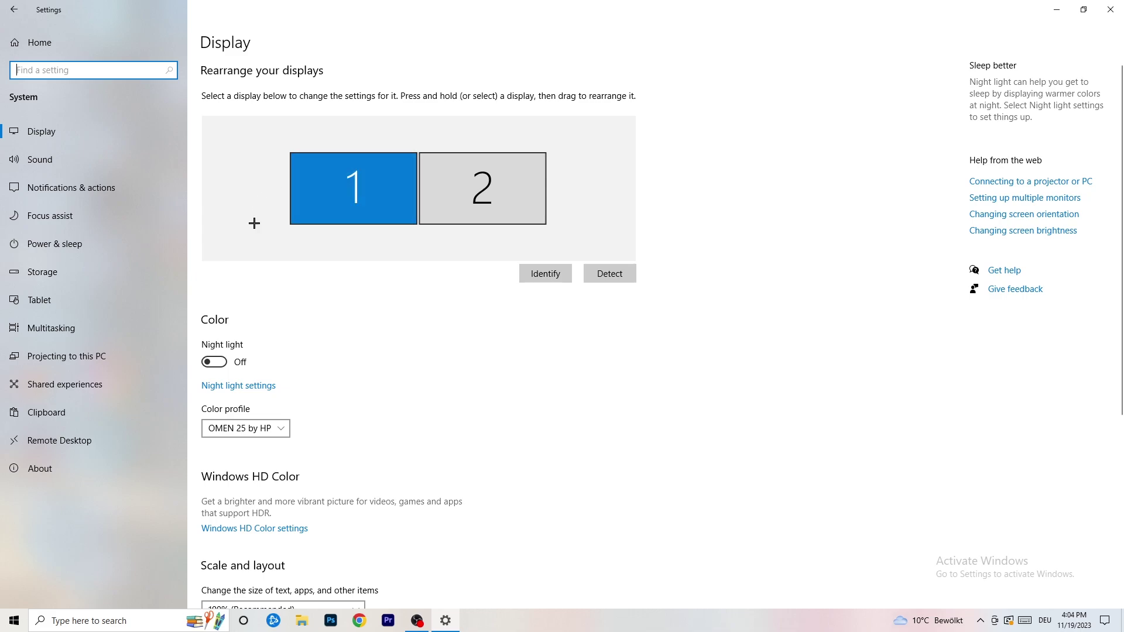
pyautogui.scroll(-3, 409, 214)
pyautogui.scroll(-1, 409, 213)
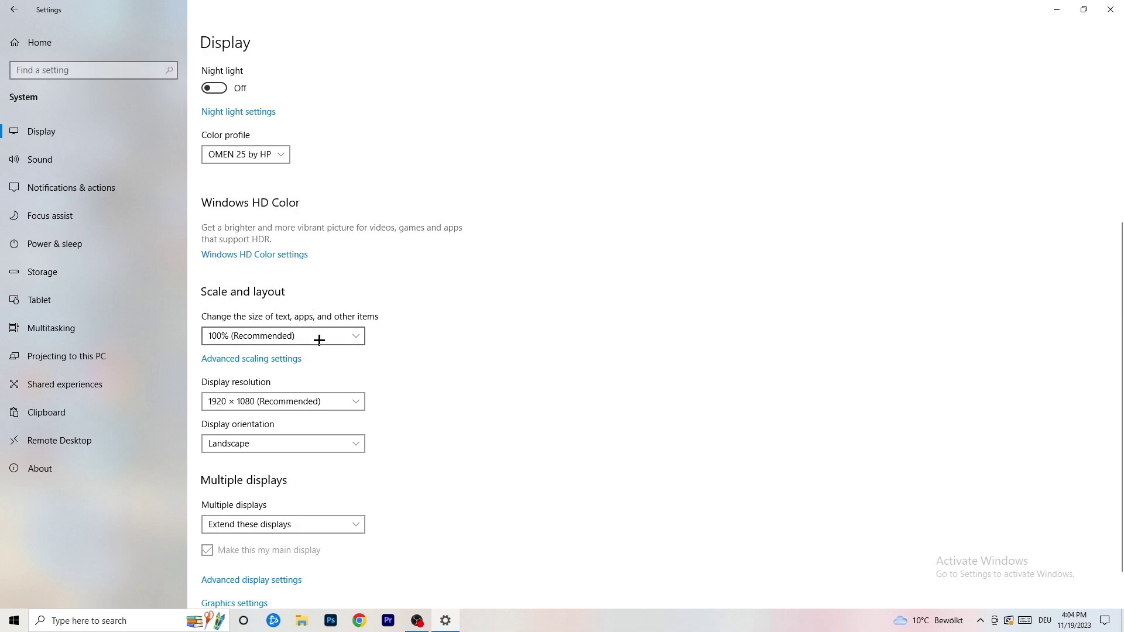
pyautogui.click(283, 336)
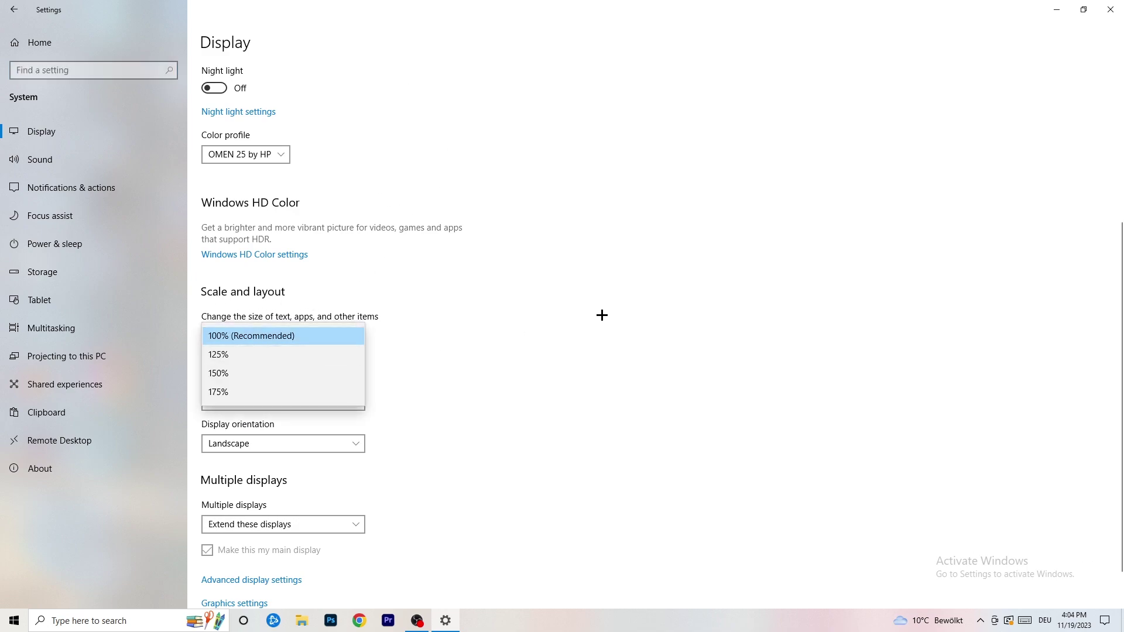
pyautogui.click(569, 306)
pyautogui.scroll(-1, 477, 321)
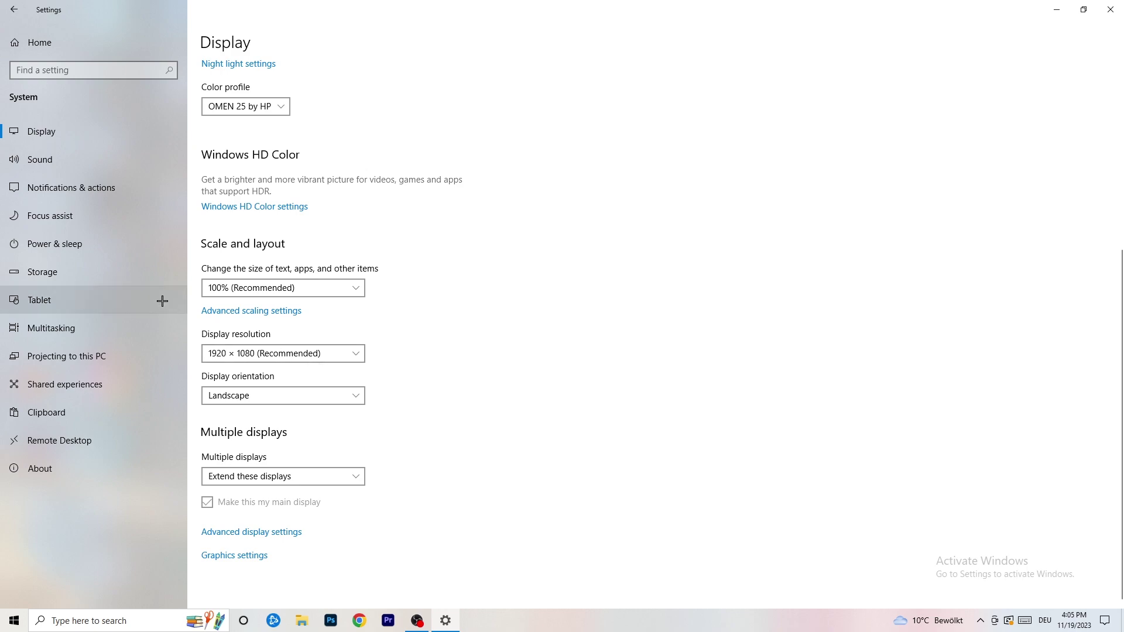
# Step: Review Power & sleep (screen off 10 min, sleep 30) and leave the Balanced power plan selected
pyautogui.click(87, 248)
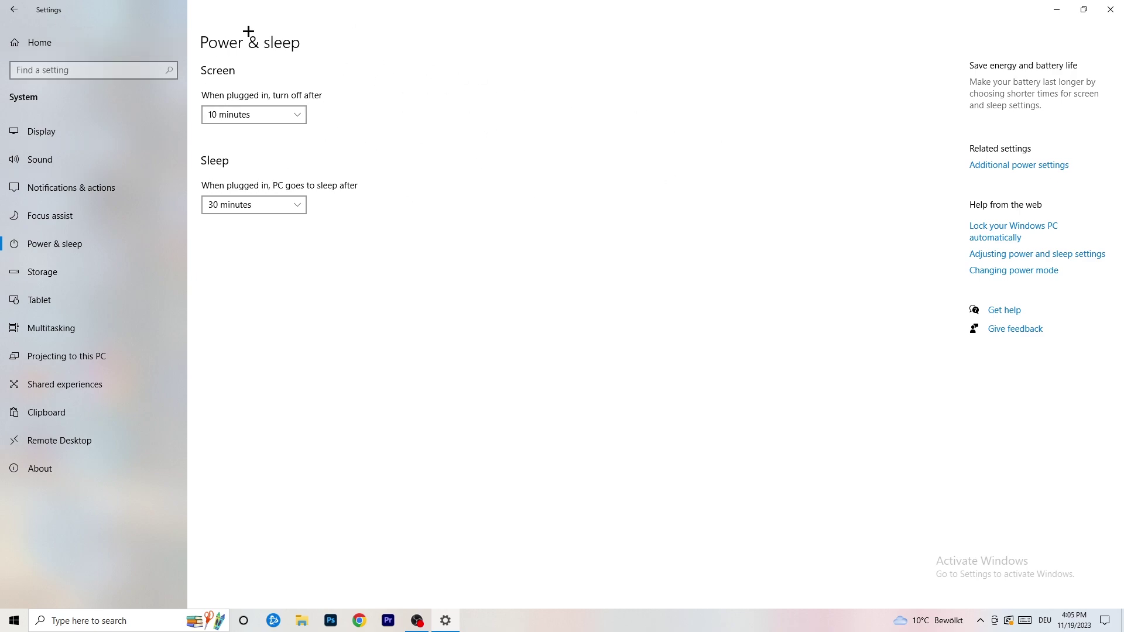
pyautogui.click(1018, 165)
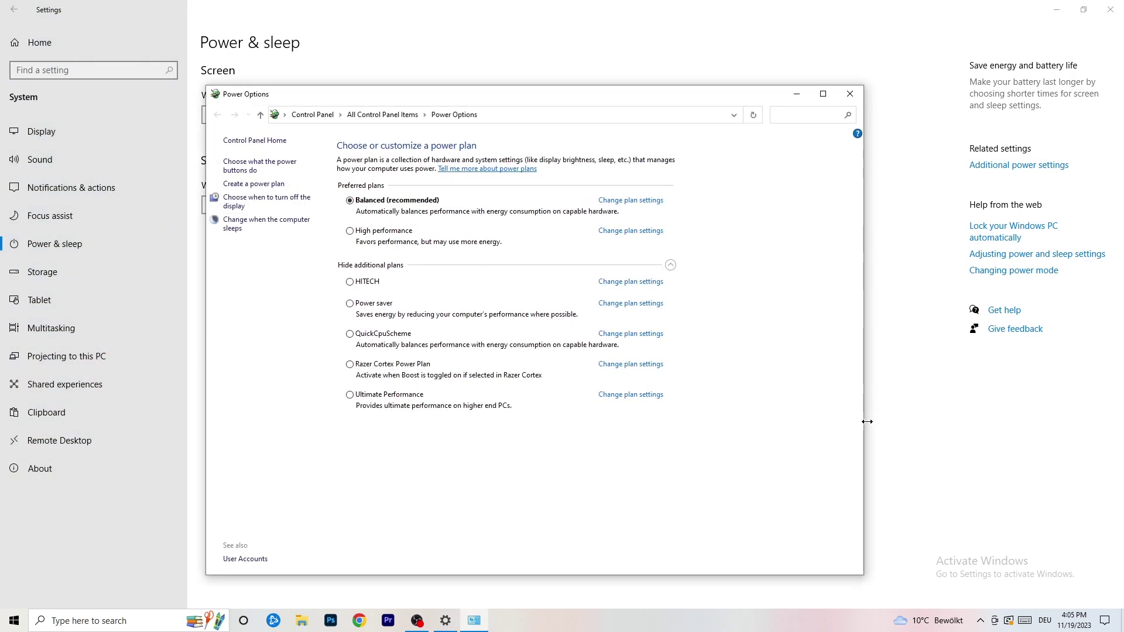
pyautogui.click(671, 266)
pyautogui.click(671, 266)
pyautogui.click(852, 96)
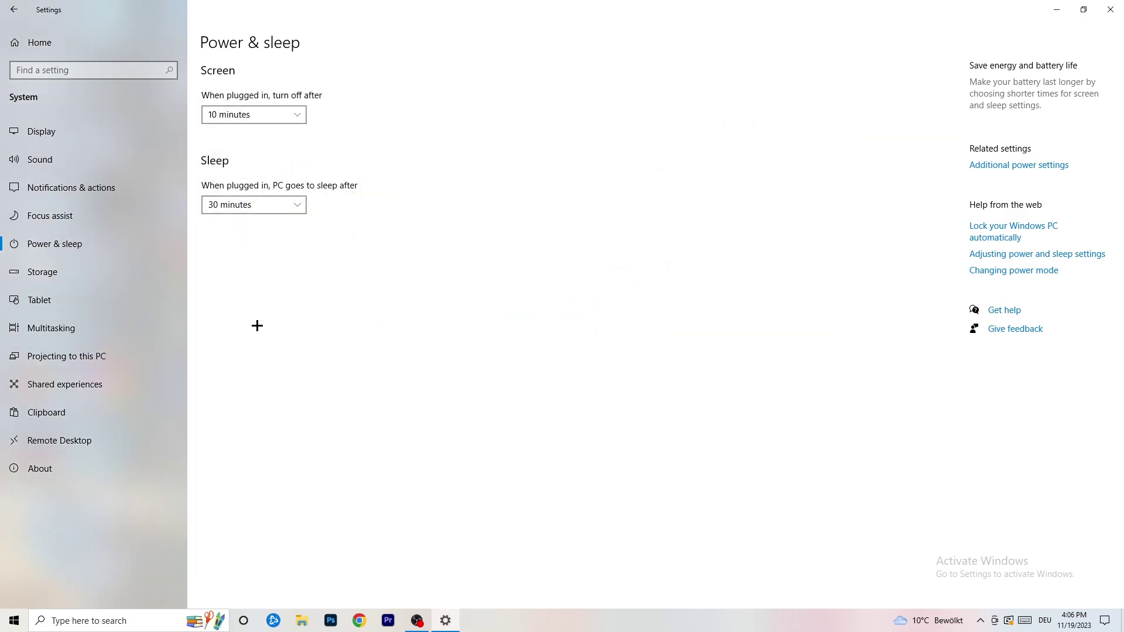
# Step: In Storage Sense, keep it running every week and turn on deleting unused temporary files
pyautogui.click(77, 280)
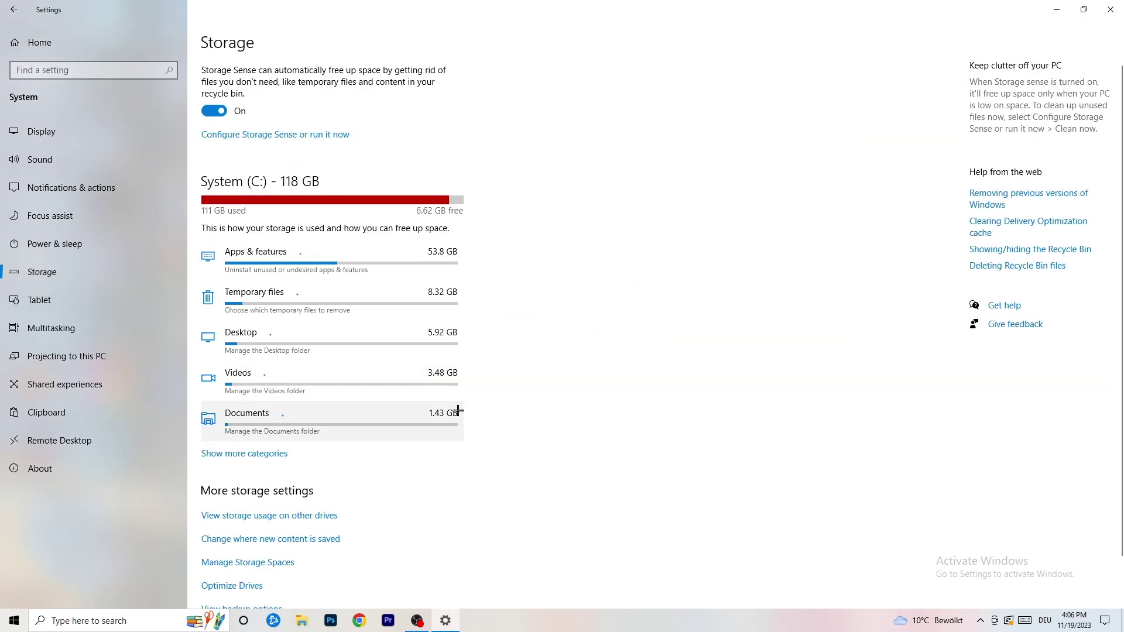
pyautogui.click(281, 136)
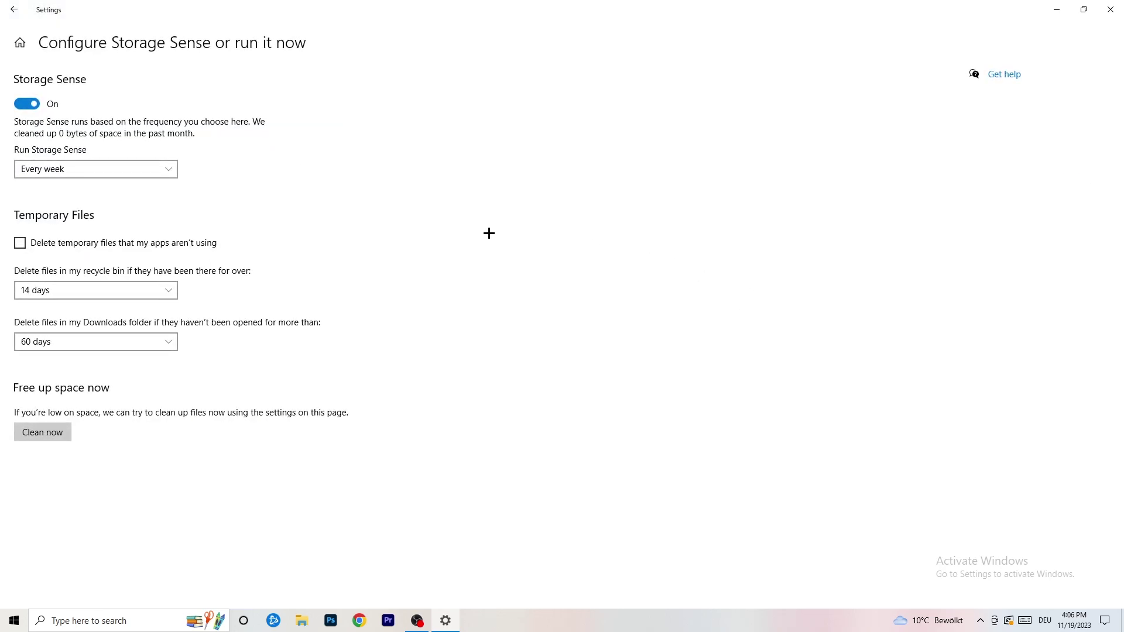
pyautogui.click(85, 169)
pyautogui.click(333, 173)
pyautogui.click(67, 244)
# Step: Keep recycle bin cleanup at 14 days and Downloads cleanup at 60 days
pyautogui.click(76, 289)
pyautogui.click(377, 233)
pyautogui.click(164, 289)
pyautogui.click(497, 211)
pyautogui.click(103, 343)
pyautogui.click(333, 389)
pyautogui.click(133, 346)
pyautogui.click(546, 286)
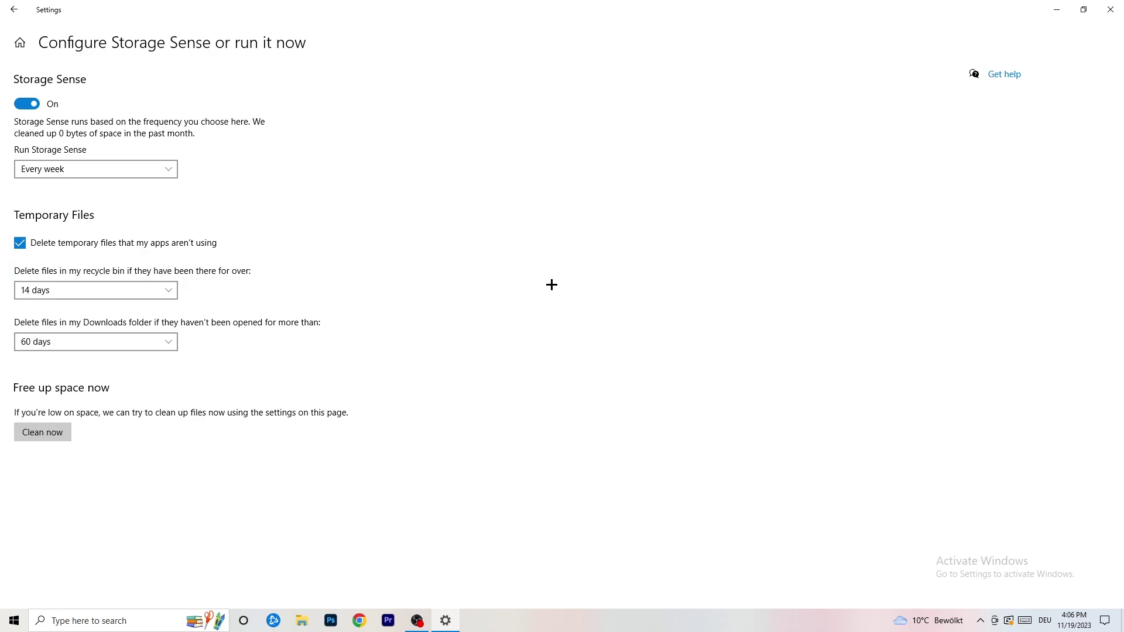